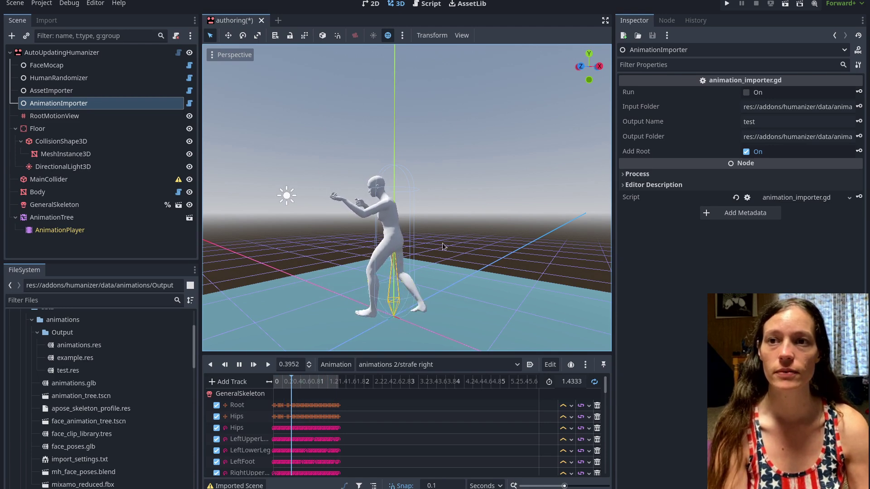
# - Play 'animations 2/strafe right' on the Humanizer character and orbit the view to face it
pyautogui.click(395, 365)
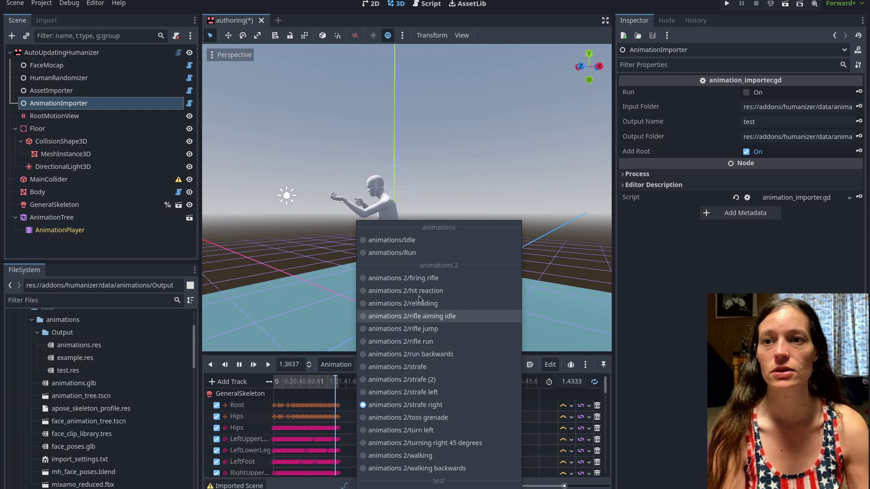
pyautogui.click(461, 399)
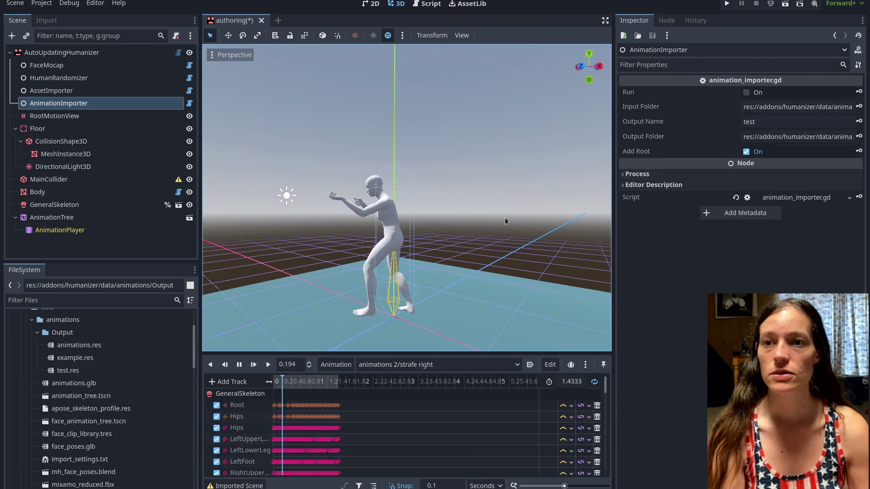
pyautogui.moveTo(521, 277); pyautogui.dragTo(403, 255, button='middle')
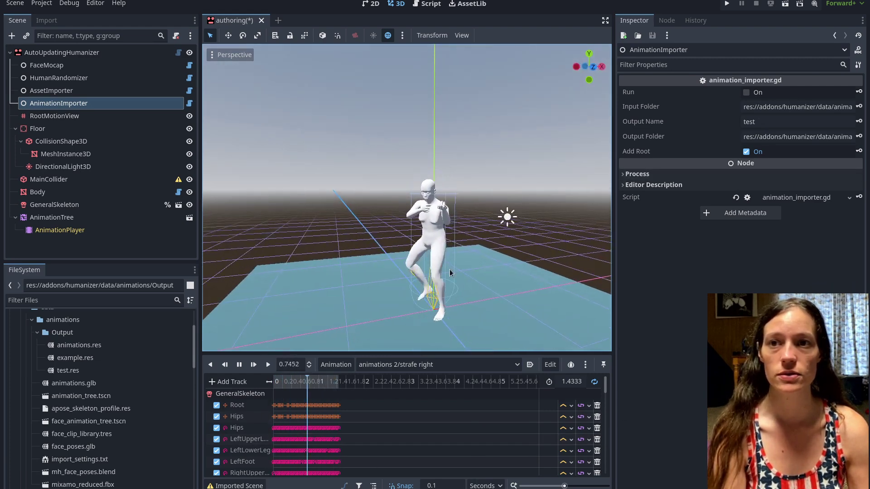
pyautogui.scroll(3, 449, 271)
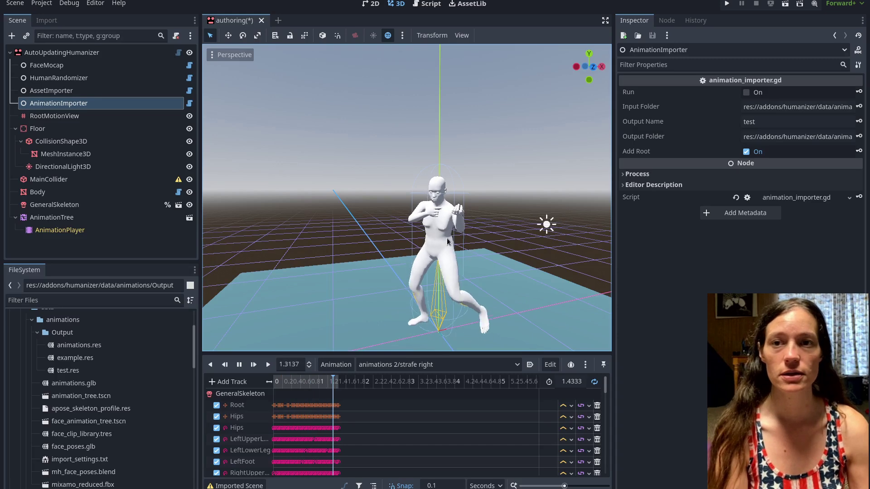
pyautogui.moveTo(421, 225); pyautogui.dragTo(391, 194, button='middle')
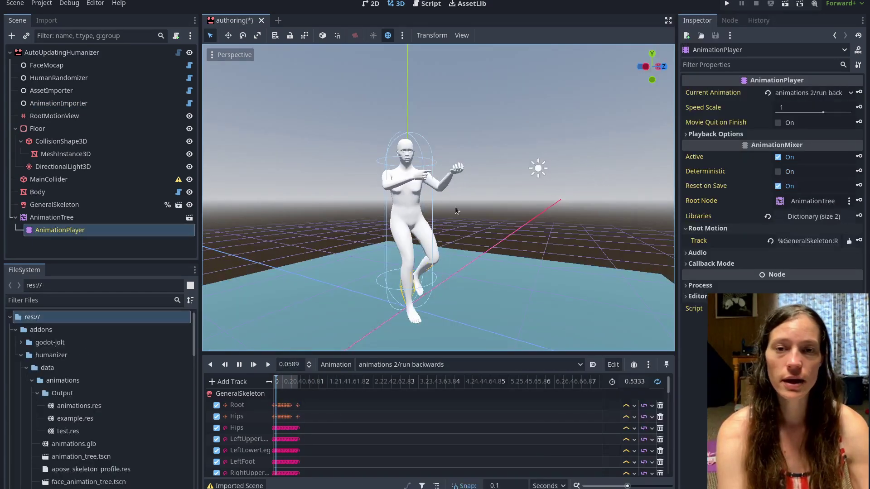
# - Review the FileSystem > Import options in Project Settings, then close the dialog
pyautogui.click(42, 4)
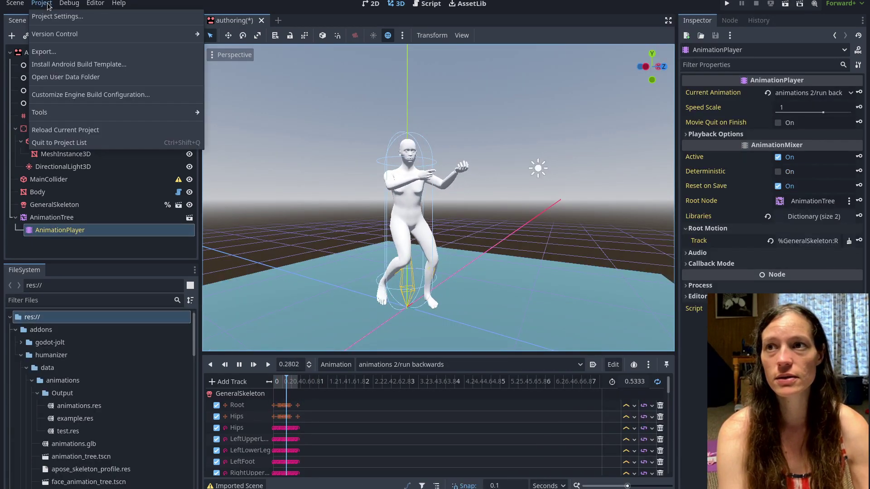
pyautogui.click(90, 16)
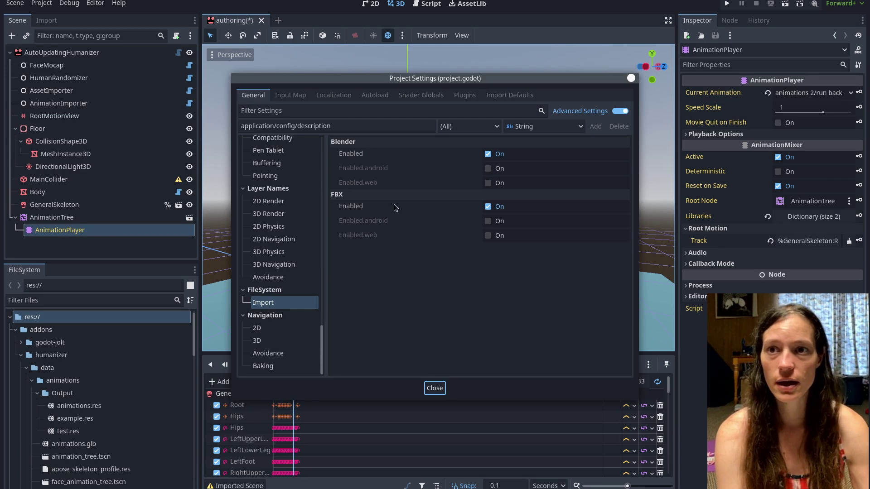
pyautogui.moveTo(394, 208)
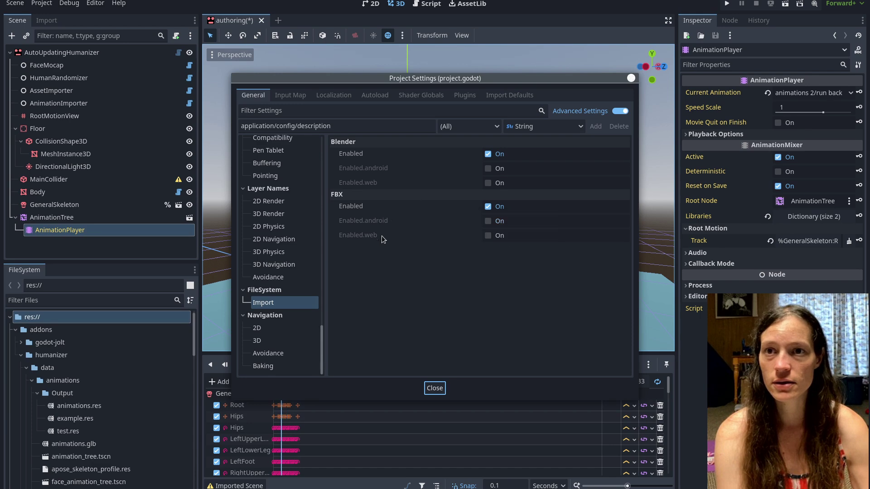
pyautogui.click(441, 389)
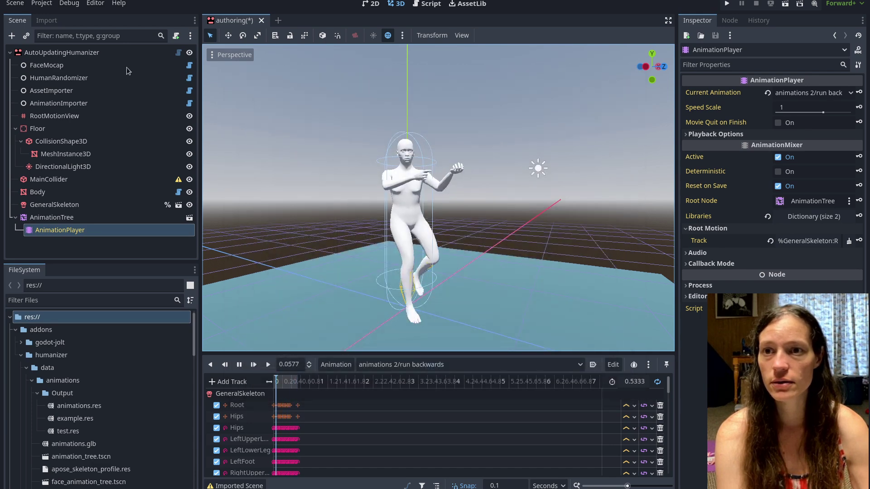
# - Review the Import section of Editor Settings
pyautogui.click(95, 4)
pyautogui.click(102, 18)
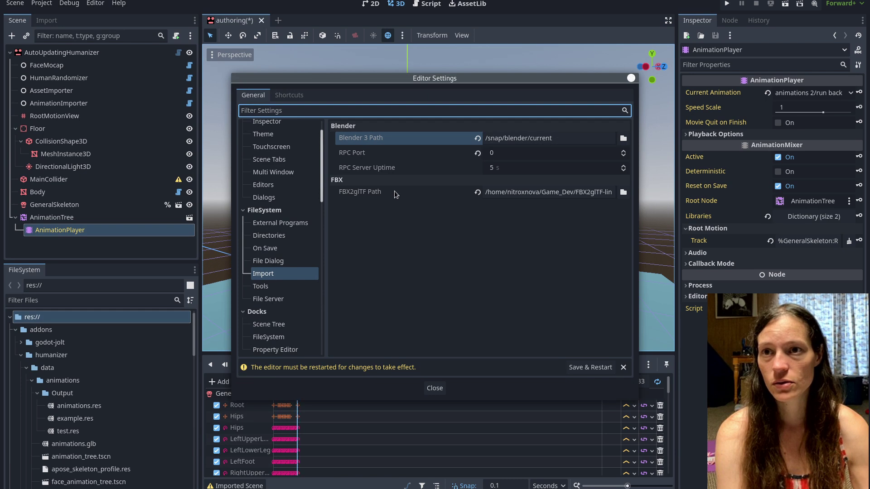
pyautogui.moveTo(384, 190)
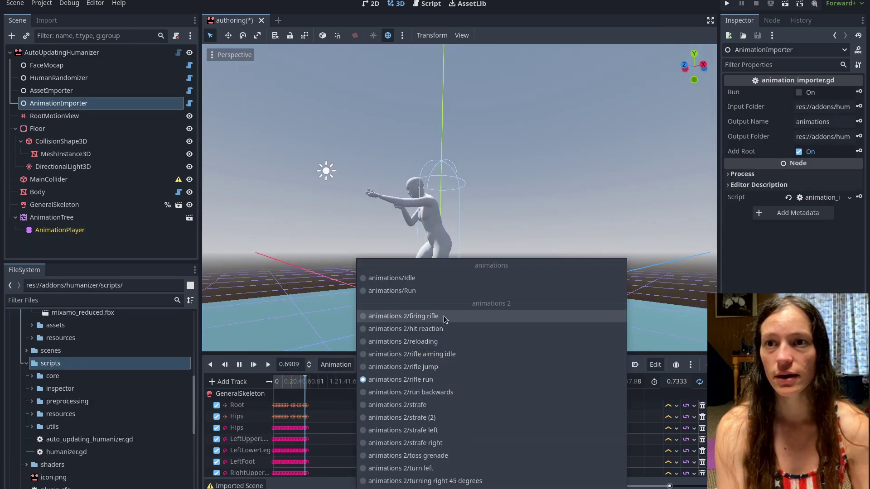
# - Play 'animations 2/strafe left', then 'animations 2/toss grenade', orbiting around the character
pyautogui.click(433, 430)
pyautogui.moveTo(532, 276); pyautogui.dragTo(419, 317, button='middle')
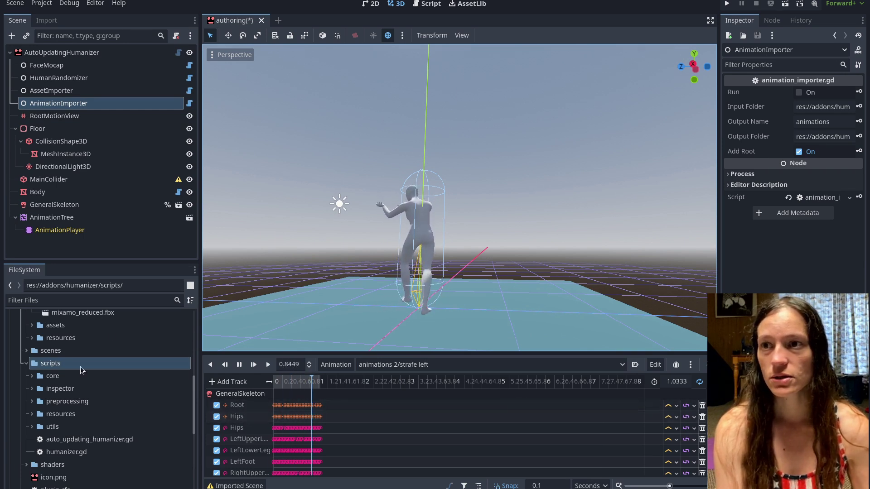
pyautogui.click(409, 365)
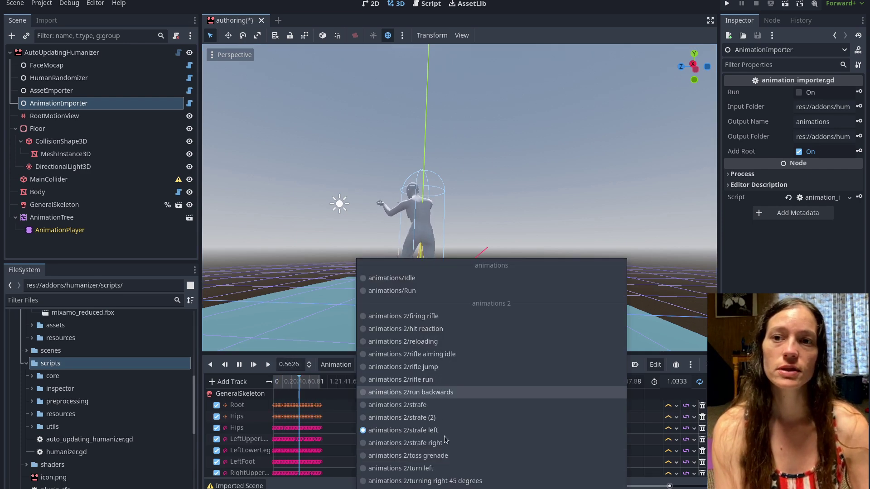
pyautogui.click(439, 461)
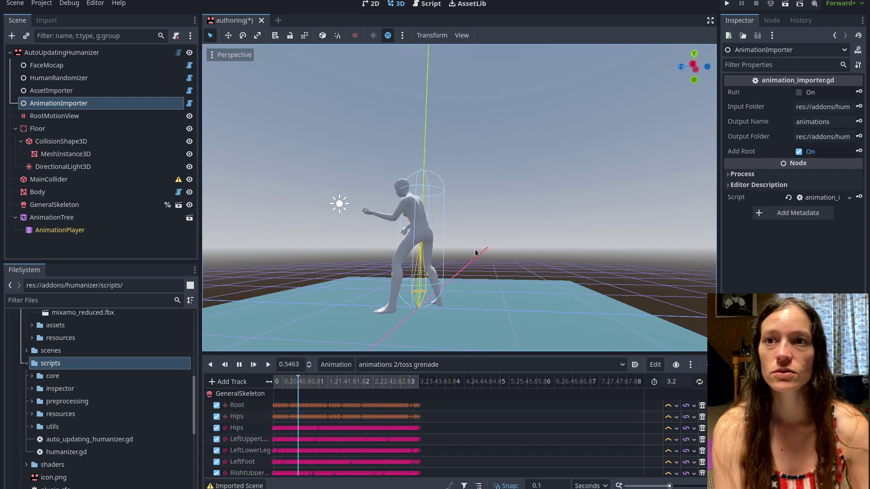
pyautogui.moveTo(476, 252); pyautogui.dragTo(374, 154, button='middle')
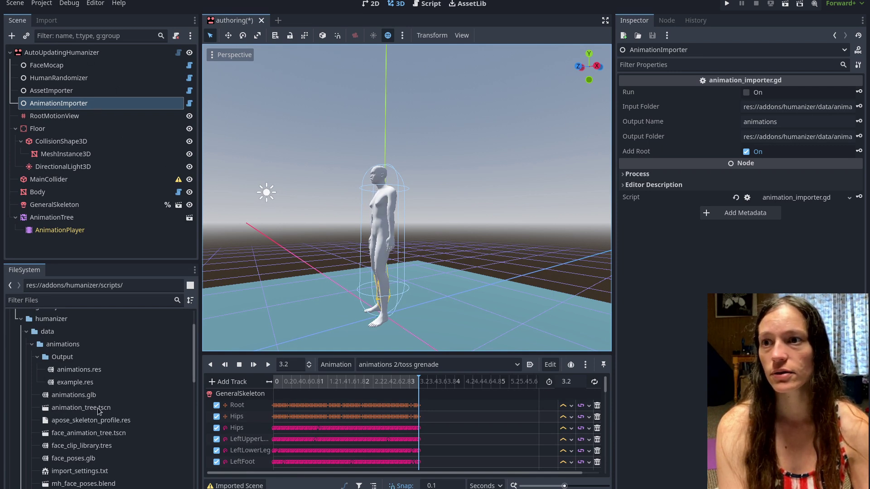
# - Expand the scenes folder in the FileSystem dock to reach the animation importer
pyautogui.scroll(-10, 97, 408)
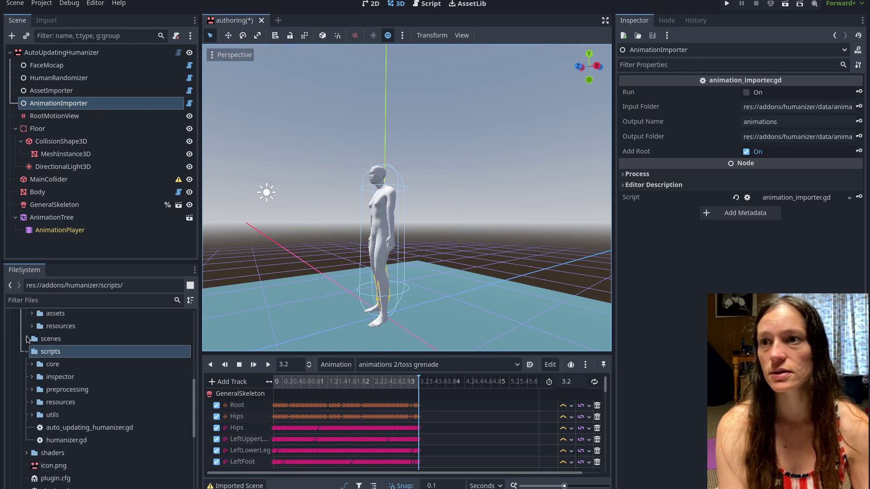
pyautogui.click(26, 335)
pyautogui.scroll(5, 94, 417)
pyautogui.scroll(-3, 77, 425)
pyautogui.scroll(-3, 78, 427)
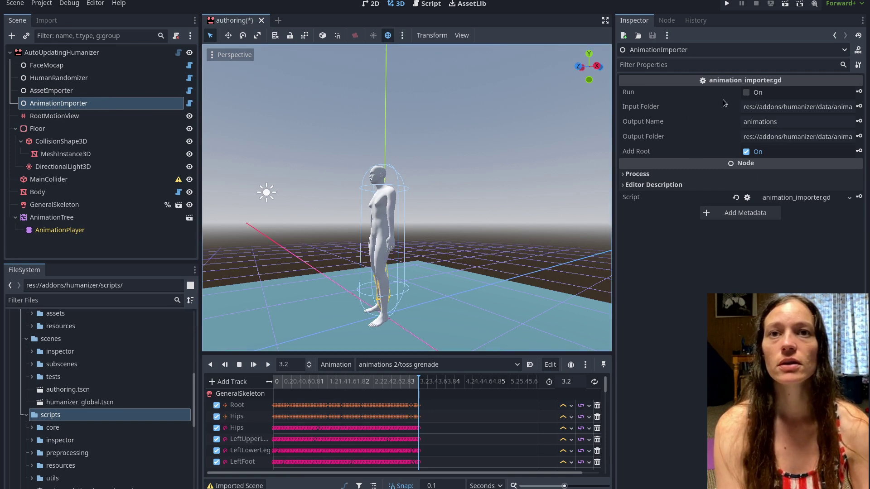
# - Set the AnimationImporter's Output Name to 'test' with the Output folder, then run it
pyautogui.click(784, 106)
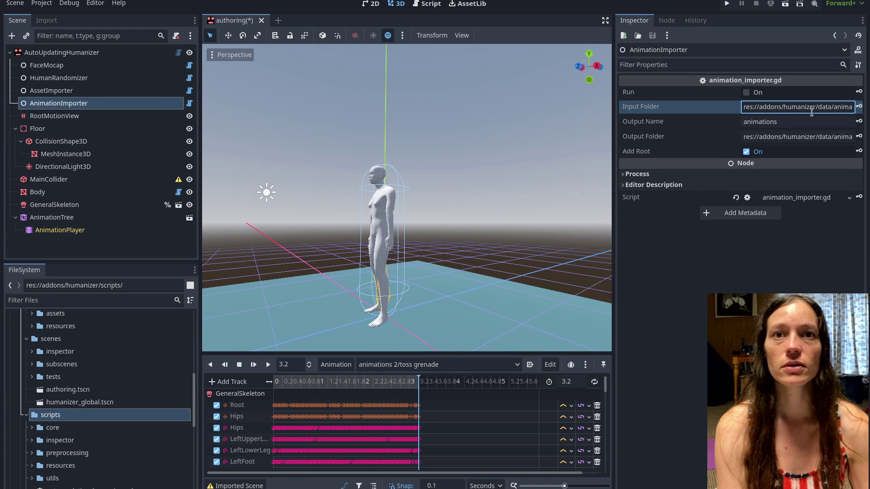
pyautogui.click(794, 121)
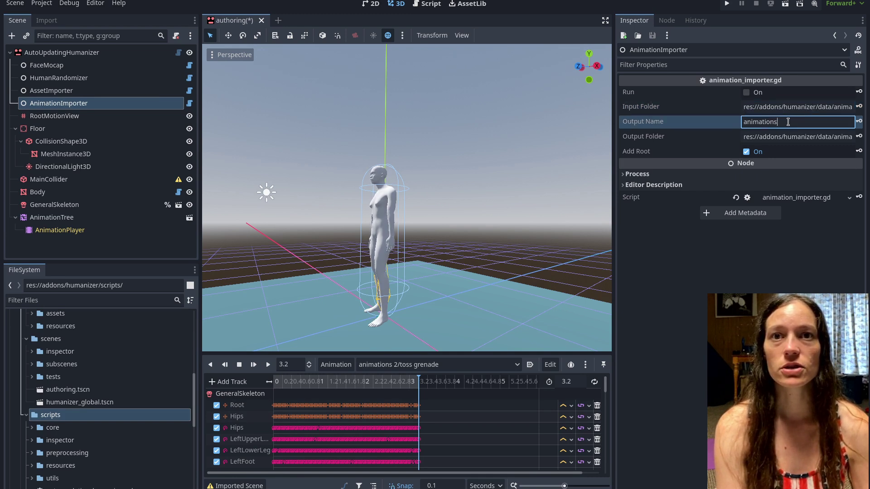
pyautogui.write('test')
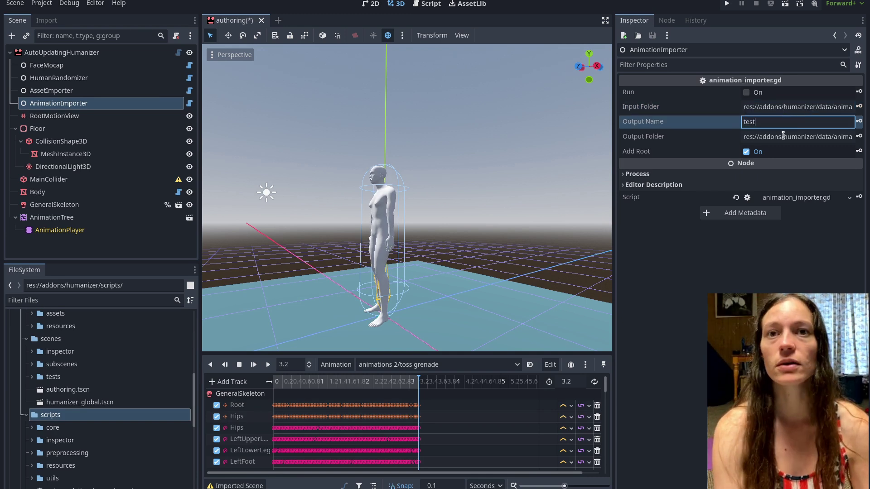
pyautogui.click(784, 136)
pyautogui.hotkey('ctrl', 'a')
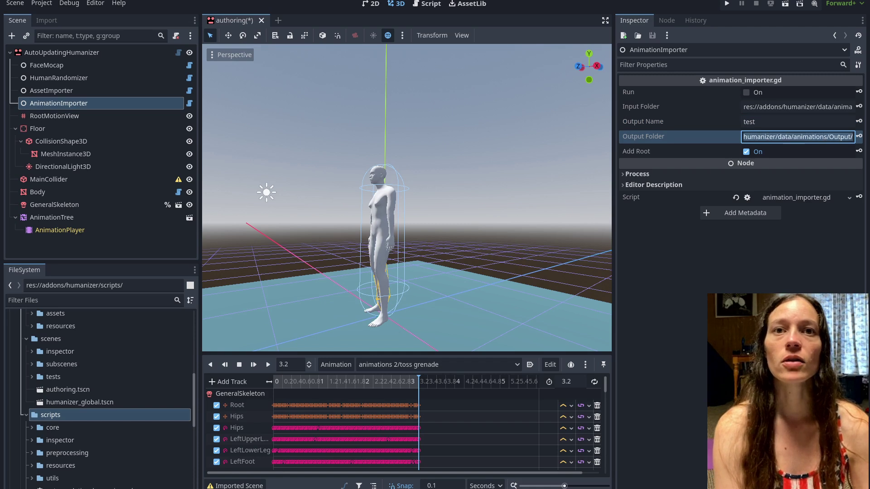
pyautogui.click(837, 138)
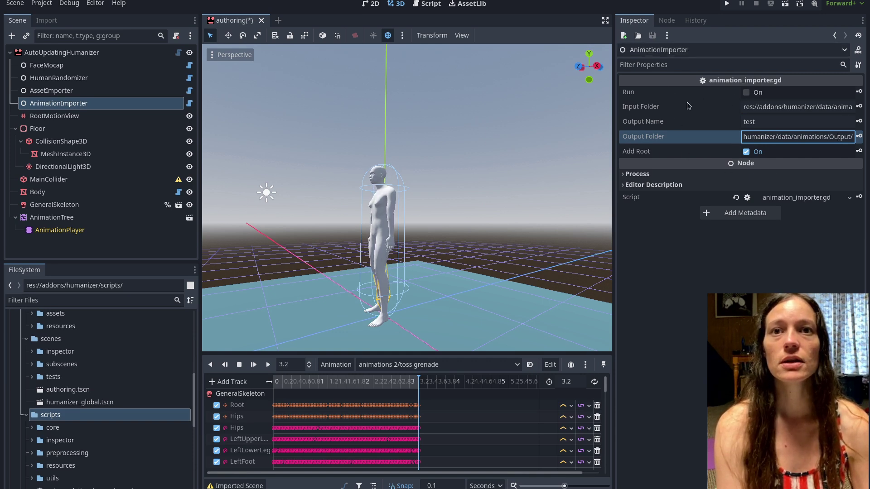
pyautogui.click(775, 122)
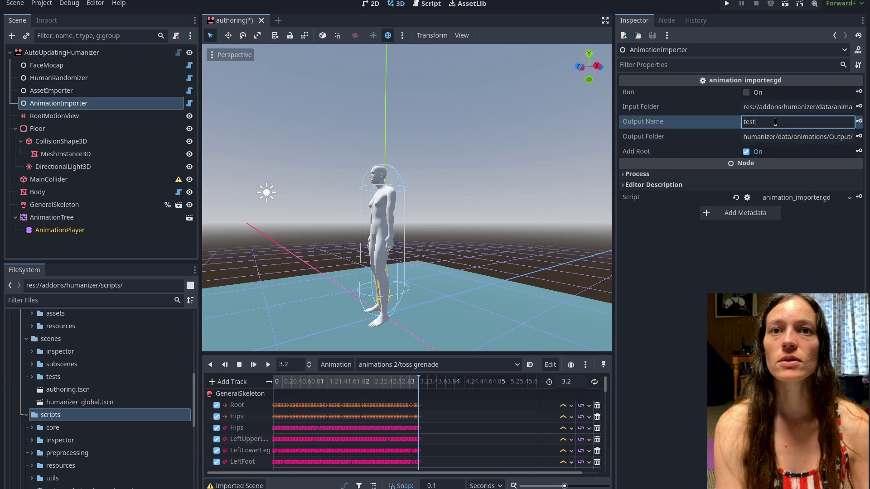
pyautogui.click(748, 93)
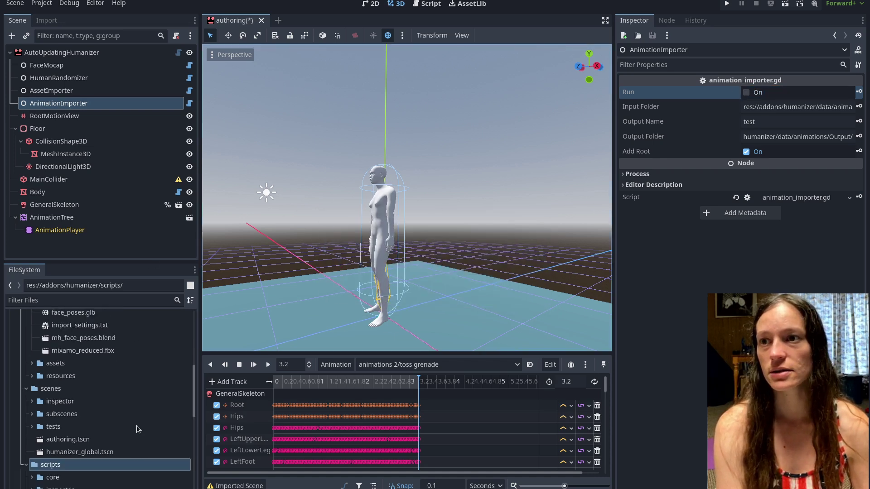
# - Load test.res into the AnimationPlayer as an animation library via Manage Animations
pyautogui.scroll(-3, 84, 469)
pyautogui.scroll(8, 84, 470)
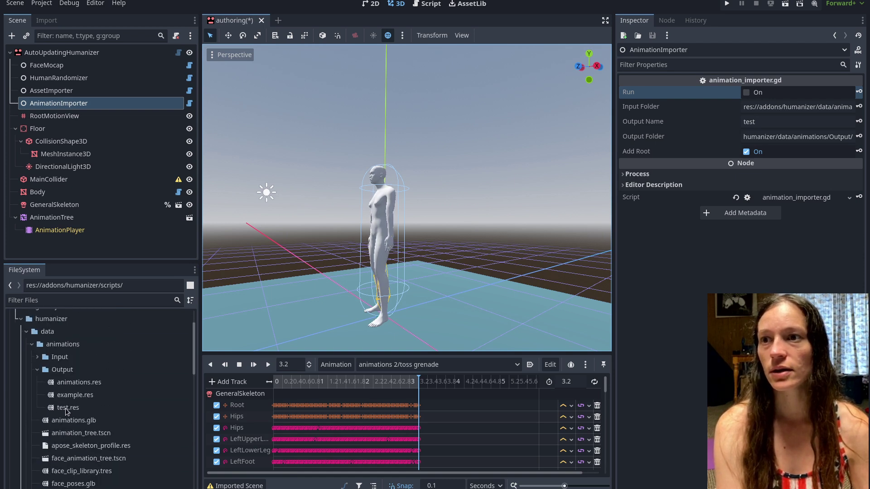
pyautogui.scroll(-2, 66, 406)
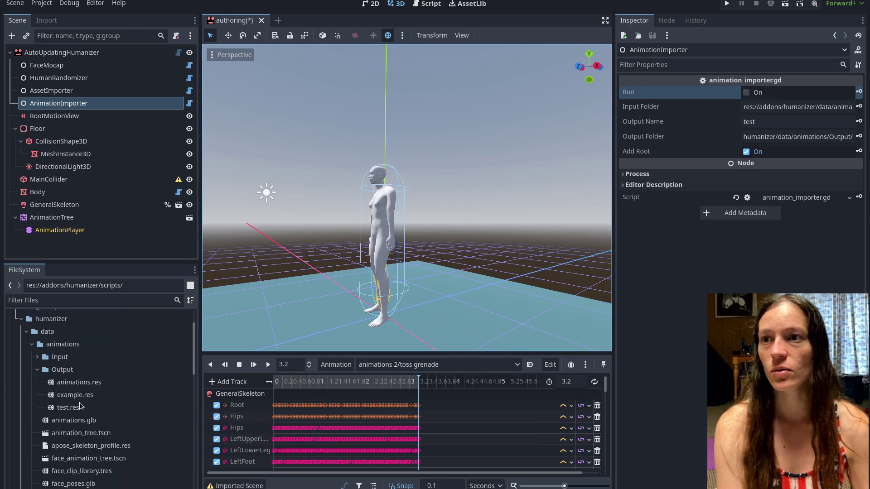
pyautogui.click(80, 408)
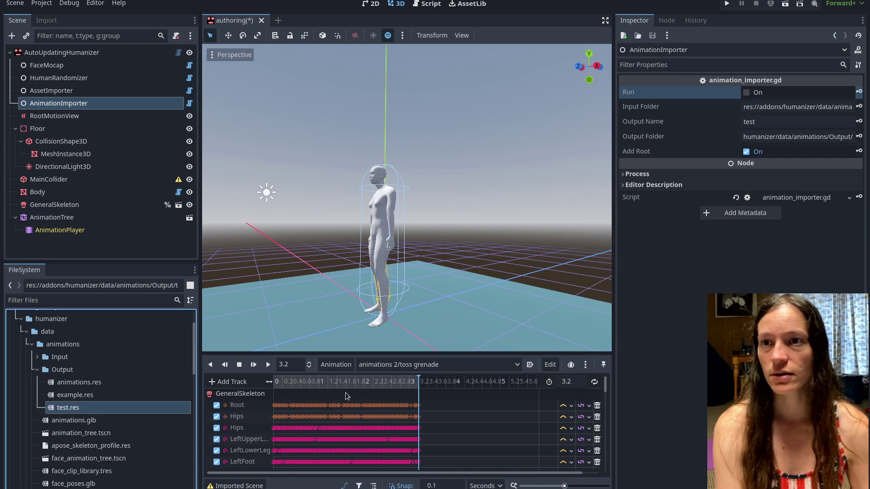
pyautogui.click(336, 364)
pyautogui.click(335, 362)
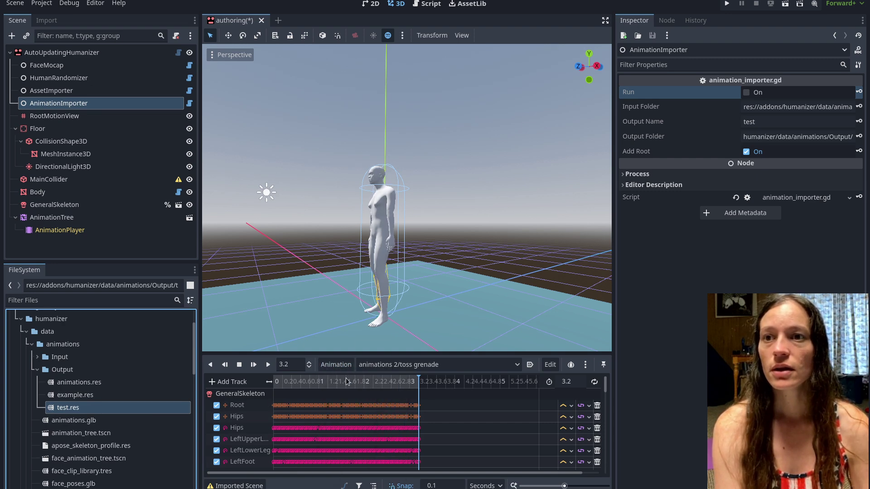
pyautogui.click(335, 363)
pyautogui.click(344, 392)
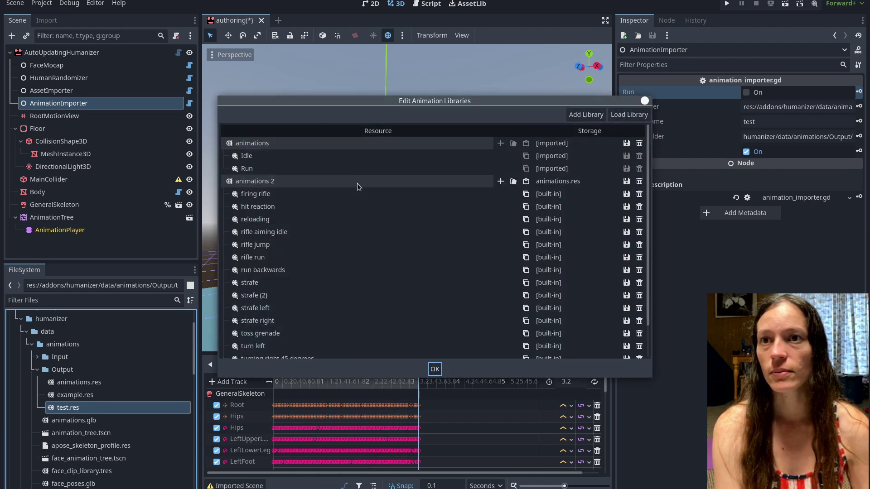
pyautogui.click(626, 115)
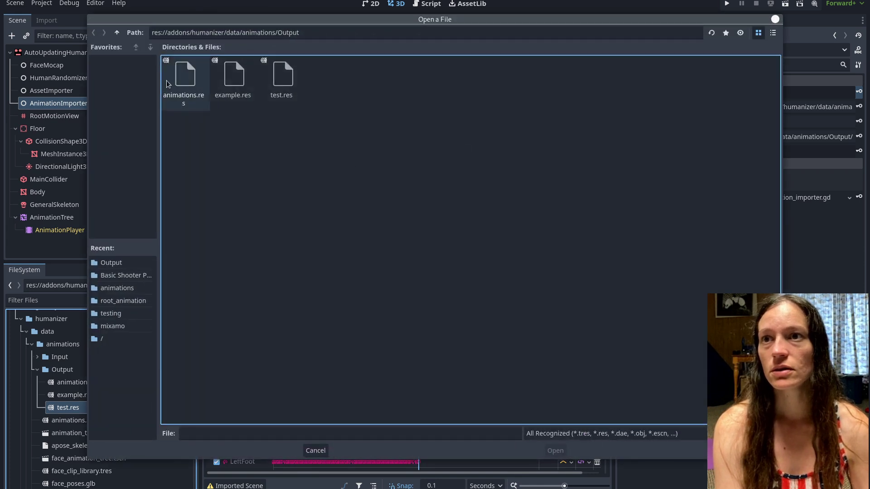
pyautogui.doubleClick(284, 81)
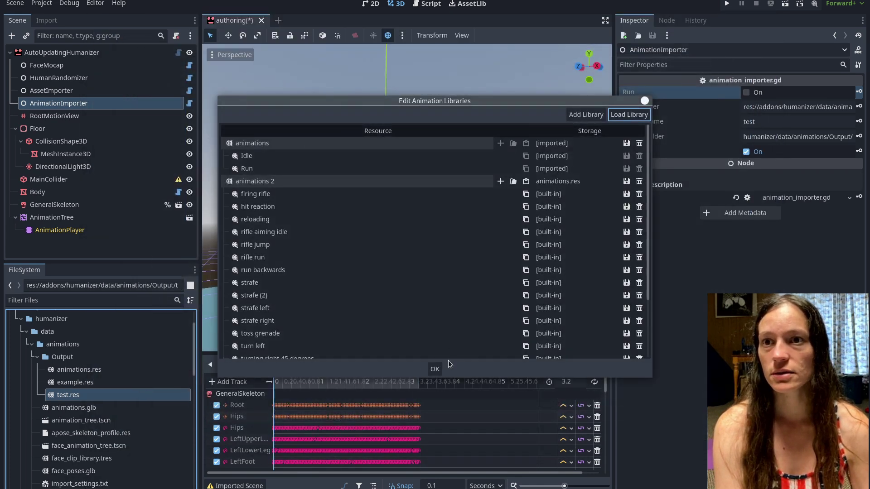
pyautogui.click(434, 369)
# - Play test/Running-loop on the character, then start a new empty scene
pyautogui.click(416, 368)
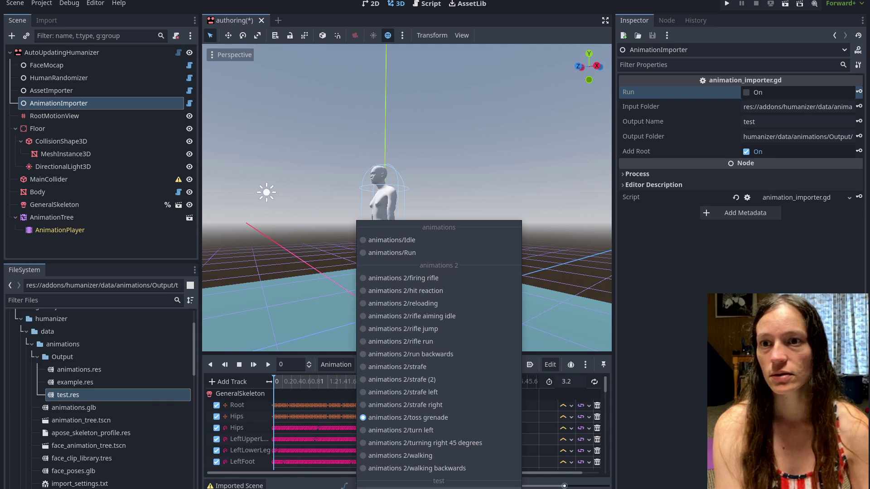
pyautogui.press('Return')
pyautogui.click(268, 364)
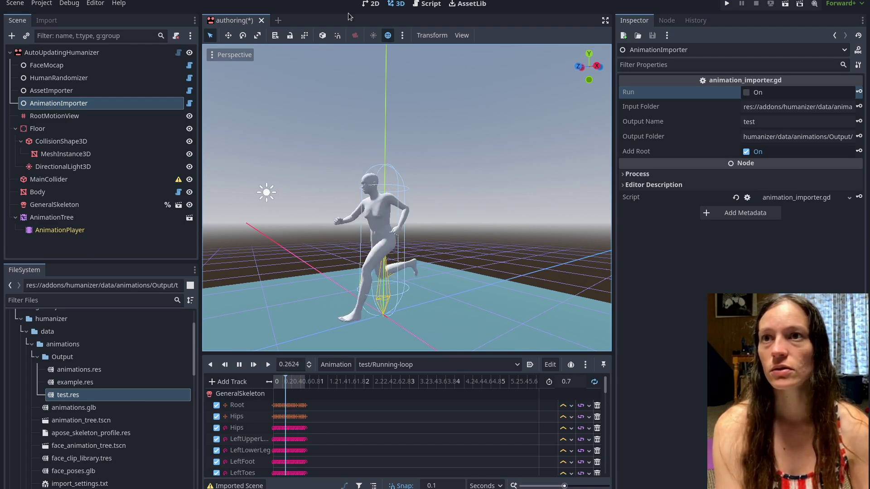
pyautogui.click(278, 21)
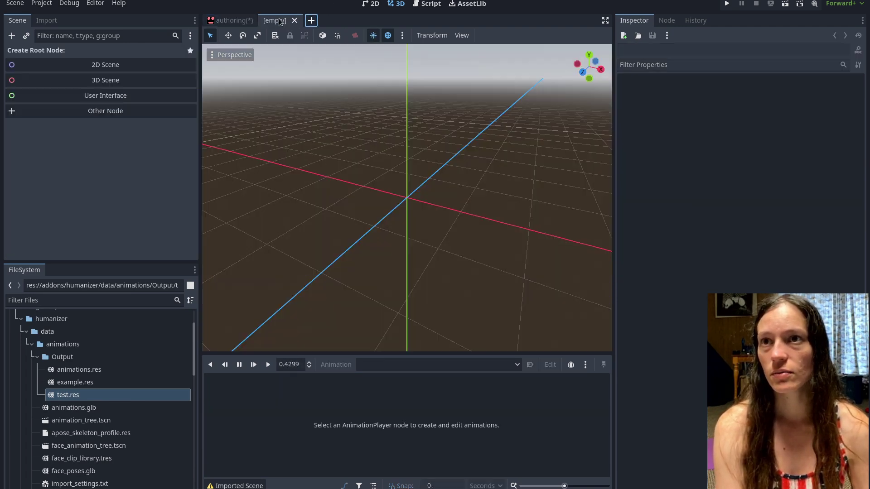
# - Make a plain Node scene root with scripts/core/animation_importer.gd attached, then return to the authoring scene
pyautogui.click(99, 115)
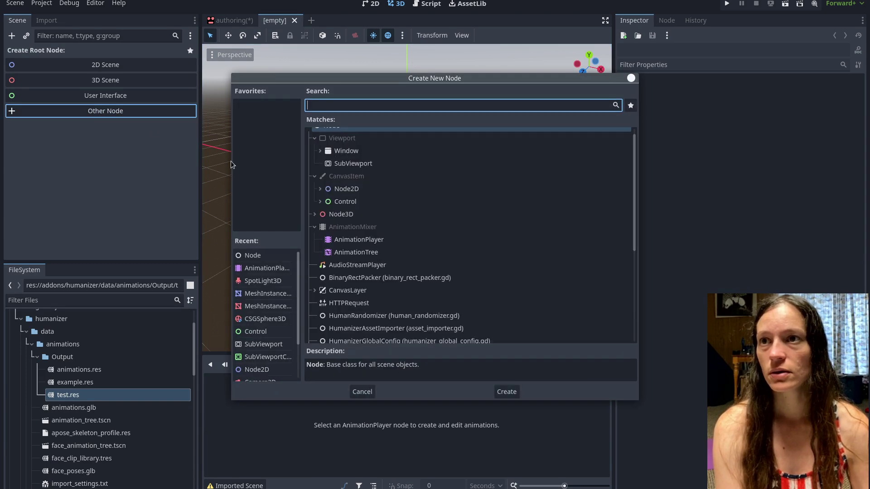
pyautogui.doubleClick(252, 256)
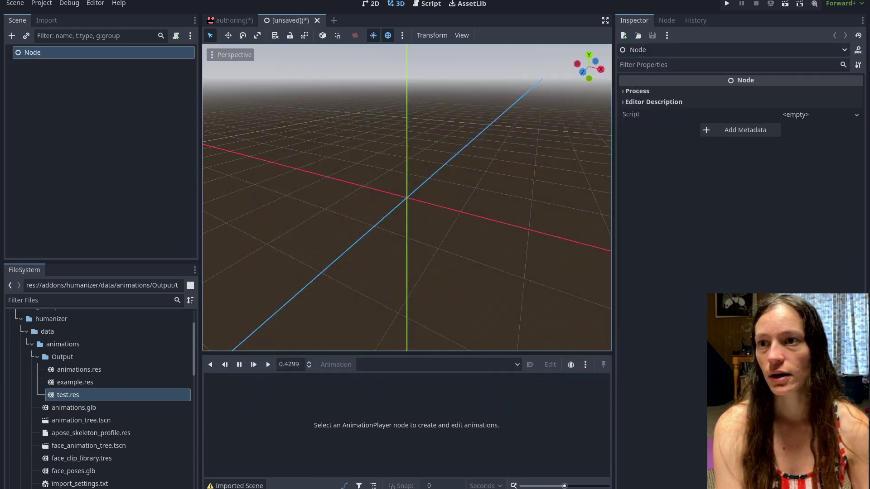
pyautogui.scroll(-15, 100, 447)
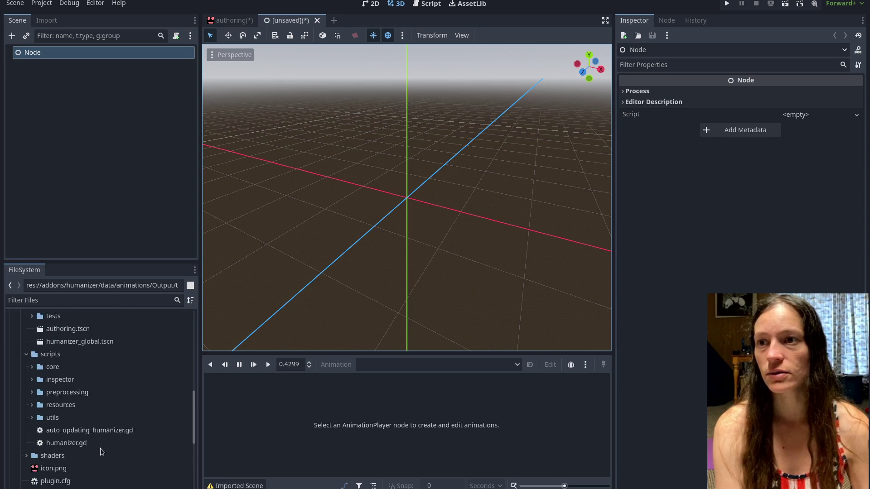
pyautogui.scroll(6, 51, 425)
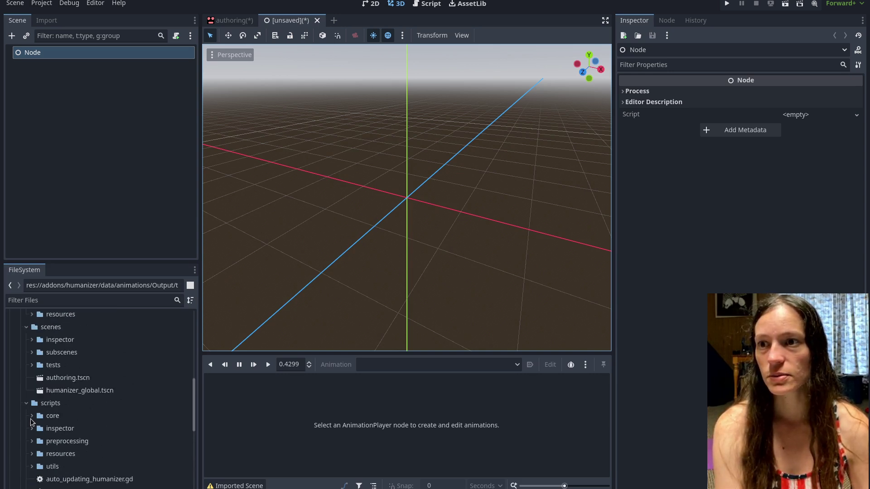
pyautogui.click(31, 416)
pyautogui.moveTo(92, 433); pyautogui.dragTo(138, 55)
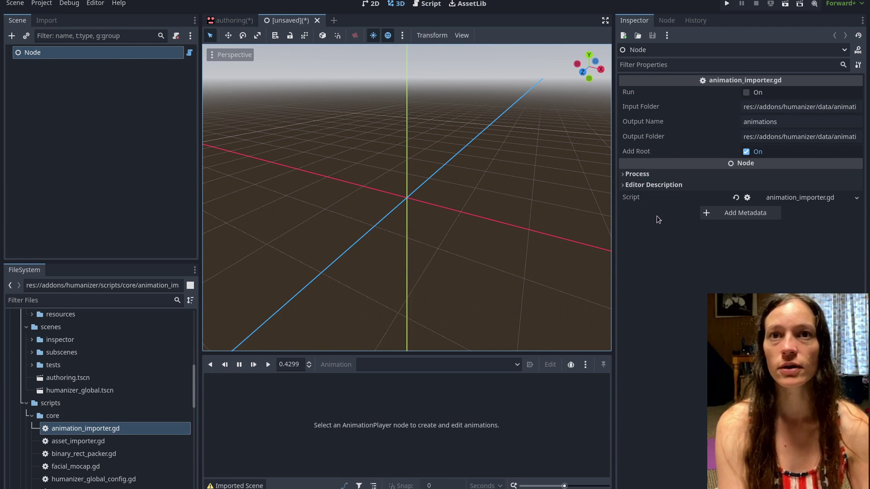
pyautogui.click(232, 21)
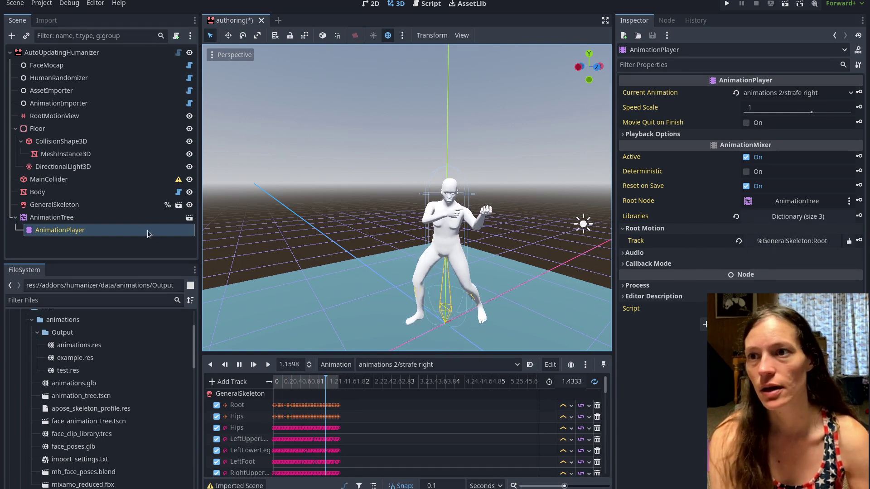
# - Clear the AnimationPlayer's Root Motion track and reassign it to %GeneralSkeleton:Root
pyautogui.click(772, 241)
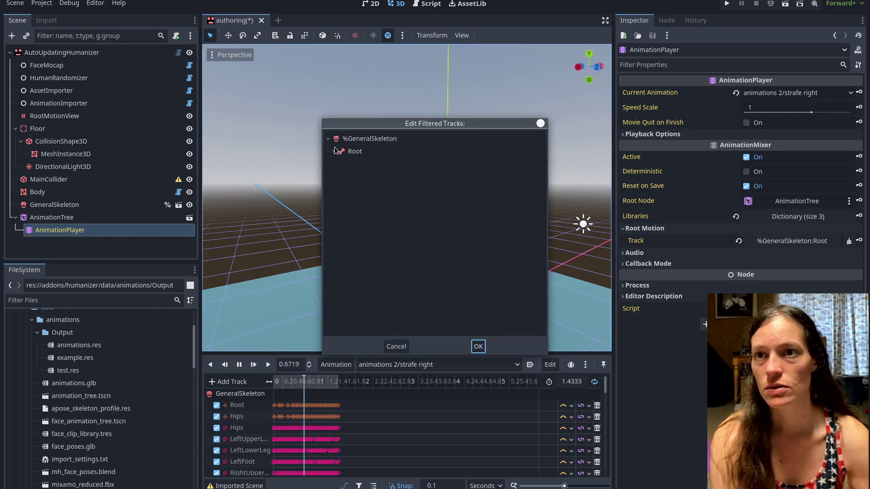
pyautogui.click(394, 349)
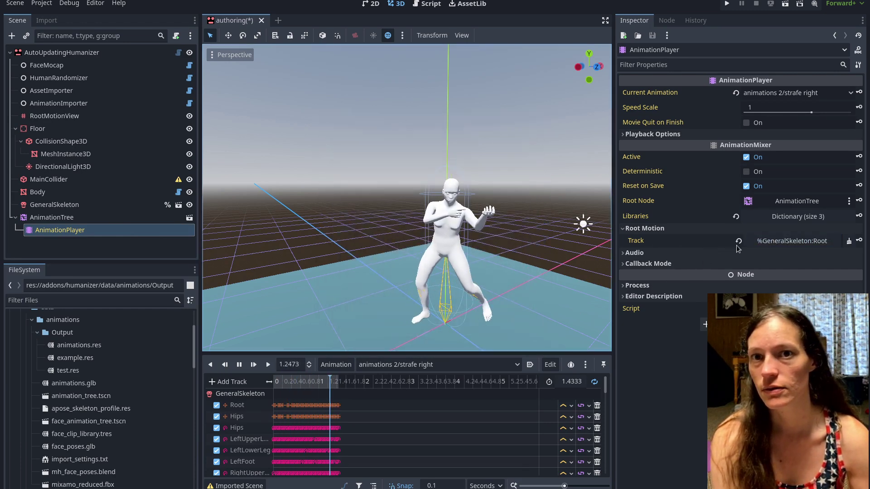
pyautogui.click(739, 242)
pyautogui.scroll(-3, 474, 287)
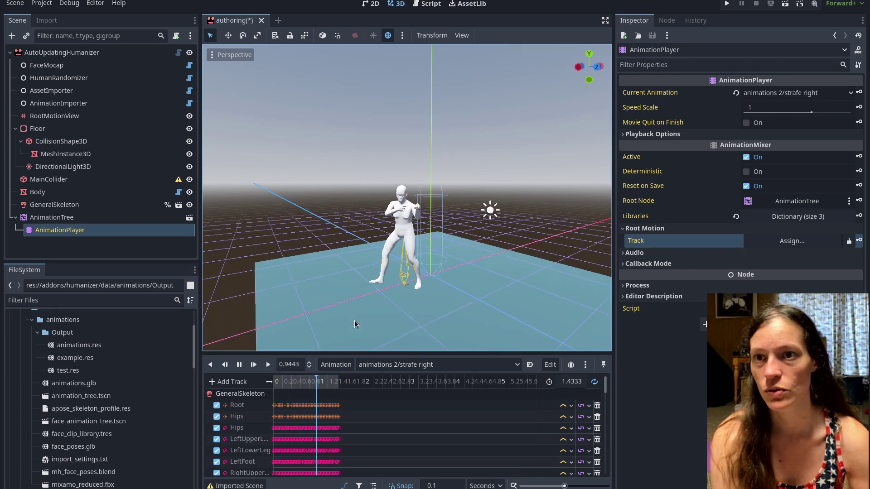
pyautogui.click(777, 242)
pyautogui.doubleClick(350, 151)
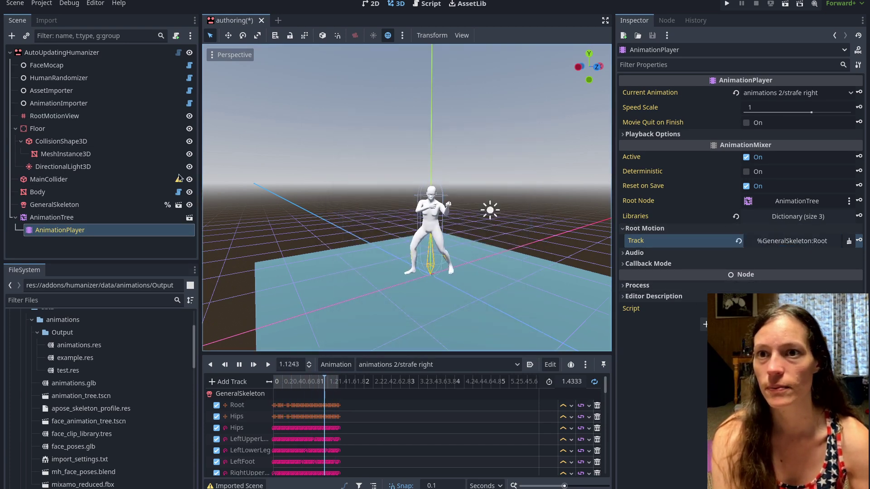
# - Switch the AutoUpdatingHumanizer rig to default-RETARGETED and orbit to view the character's side
pyautogui.click(430, 240)
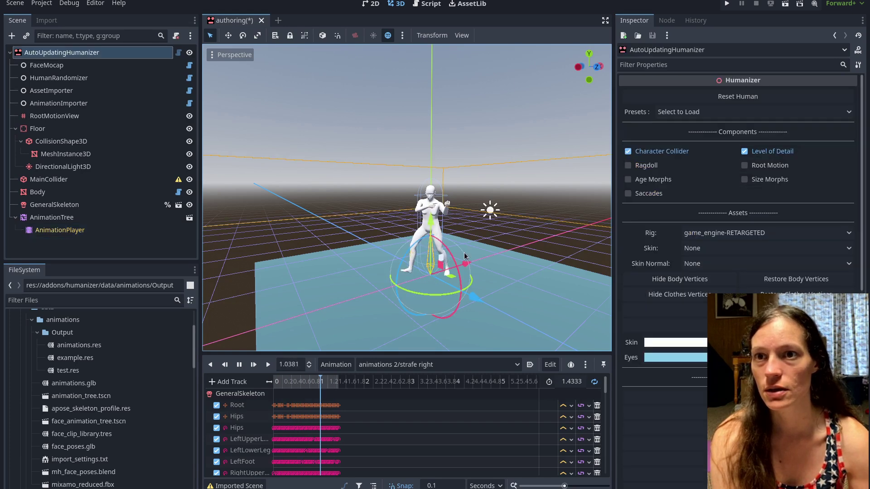
pyautogui.click(706, 233)
pyautogui.click(714, 246)
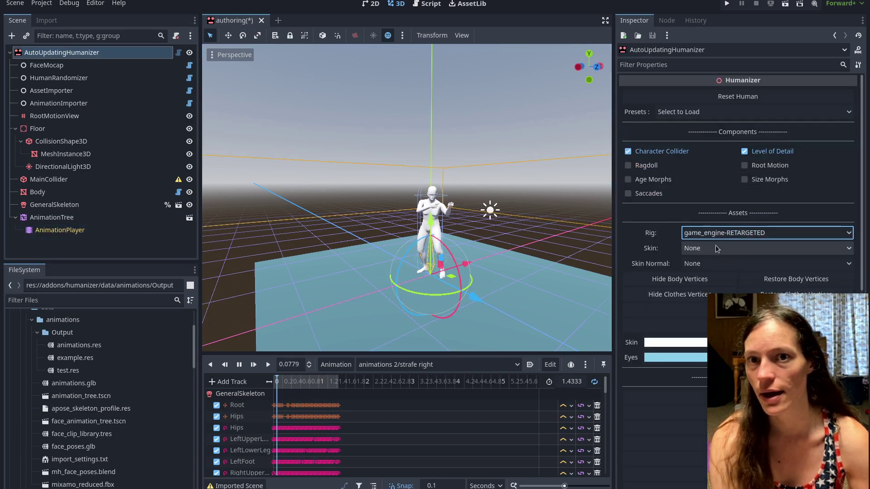
pyautogui.click(716, 233)
pyautogui.click(711, 247)
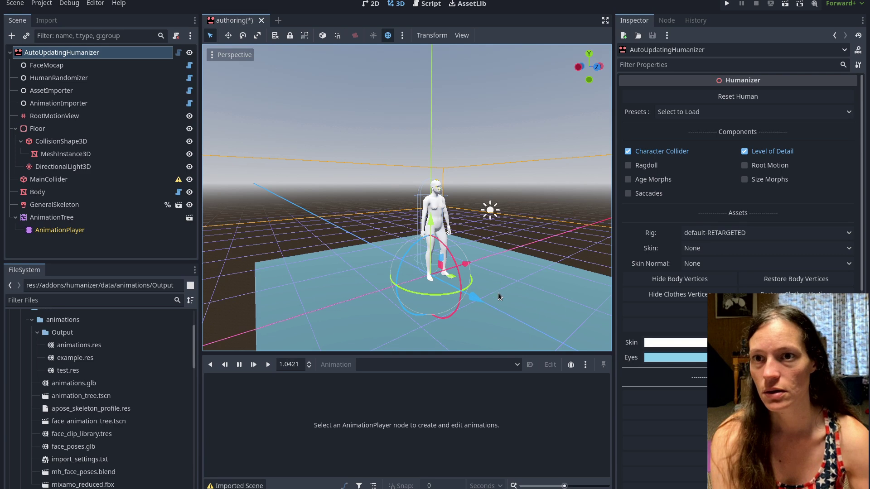
pyautogui.scroll(4, 444, 290)
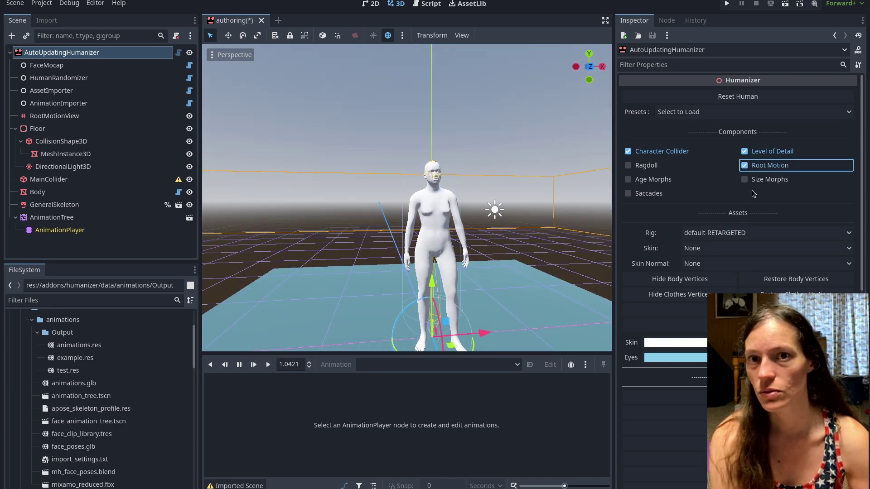
pyautogui.moveTo(514, 278); pyautogui.dragTo(375, 305, button='middle')
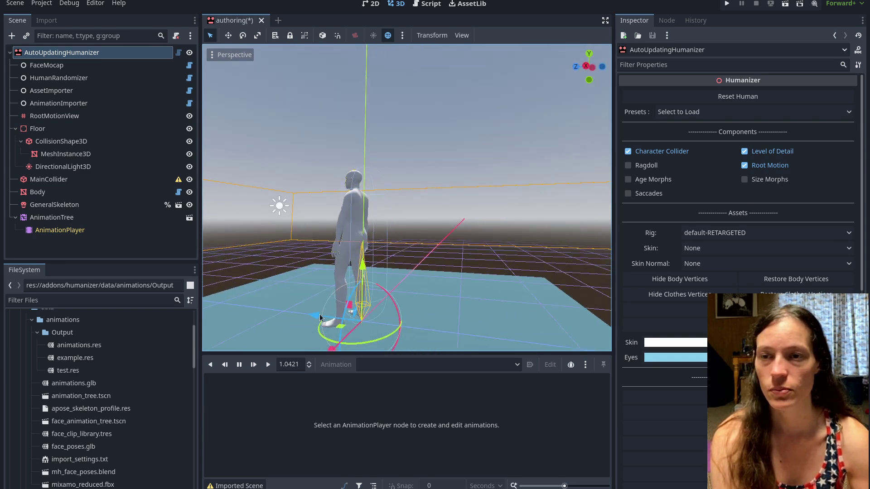
# - Switch to the humanizer GitHub repository in Firefox and open data/animations
pyautogui.hotkey('alt', 'Tab')
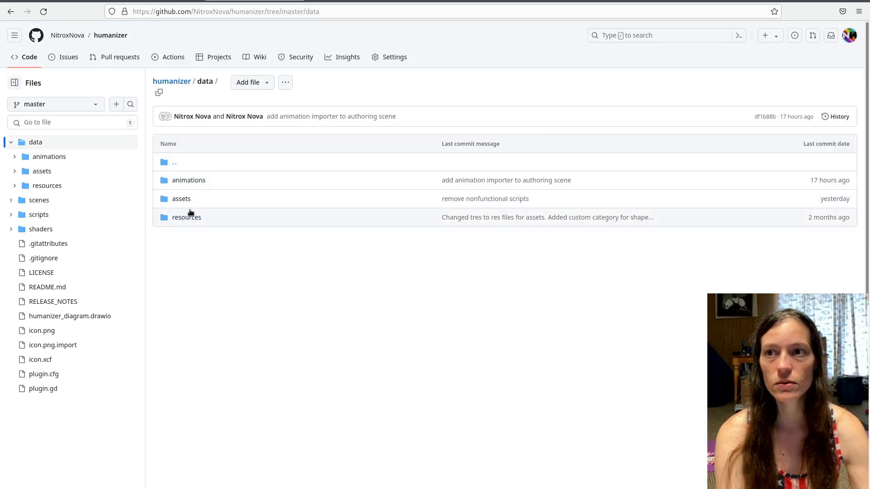
pyautogui.click(195, 180)
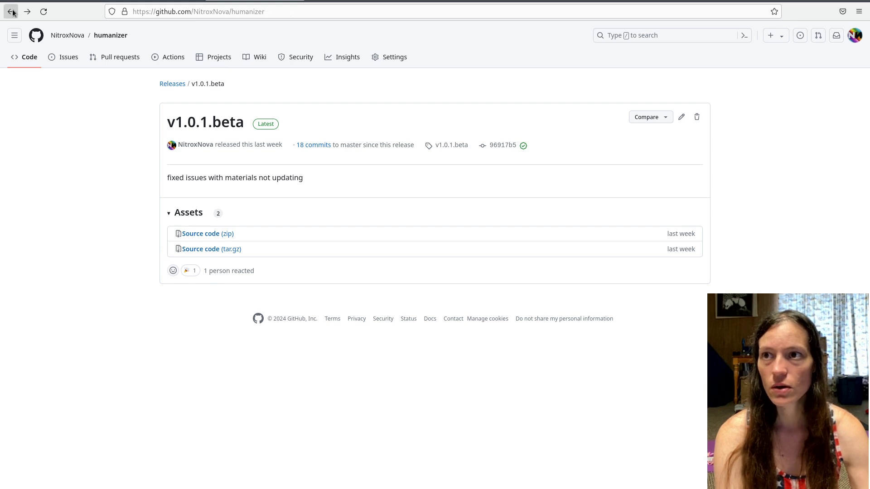
# - Upload mixamo_reduced.fbx to Mixamo and confirm it as the replacement character
pyautogui.click(345, 1)
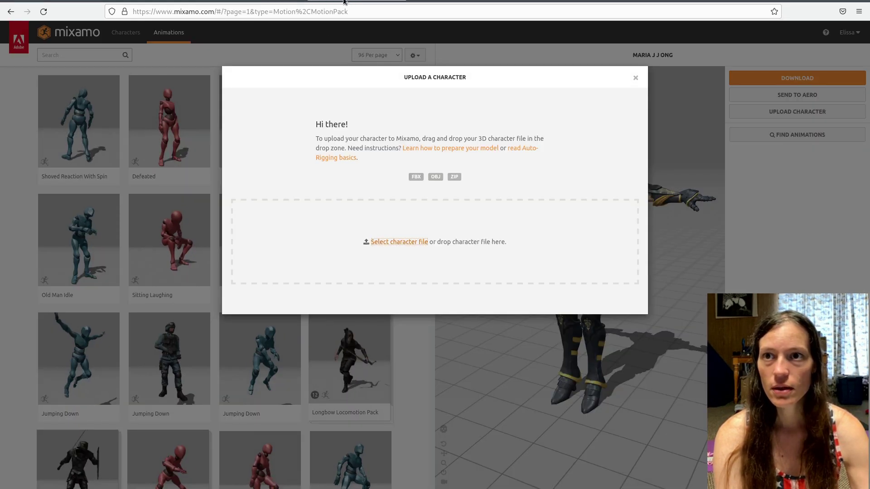
pyautogui.click(638, 77)
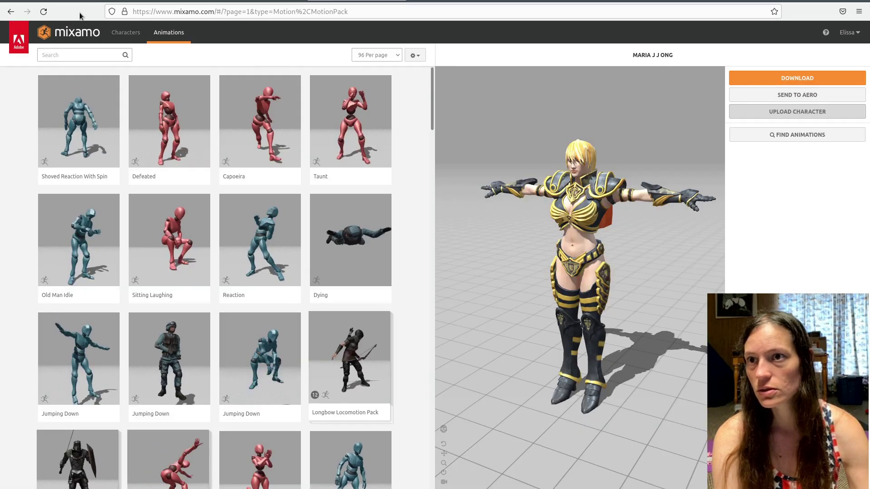
pyautogui.click(763, 112)
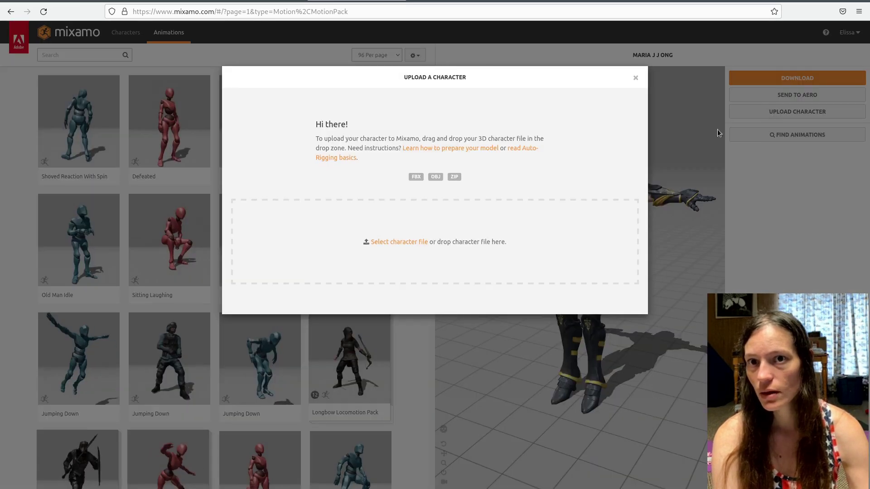
pyautogui.click(413, 243)
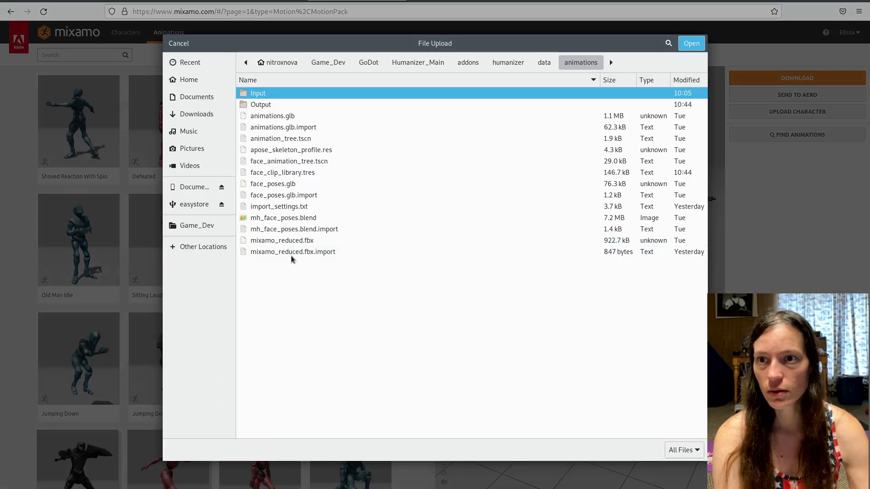
pyautogui.doubleClick(290, 243)
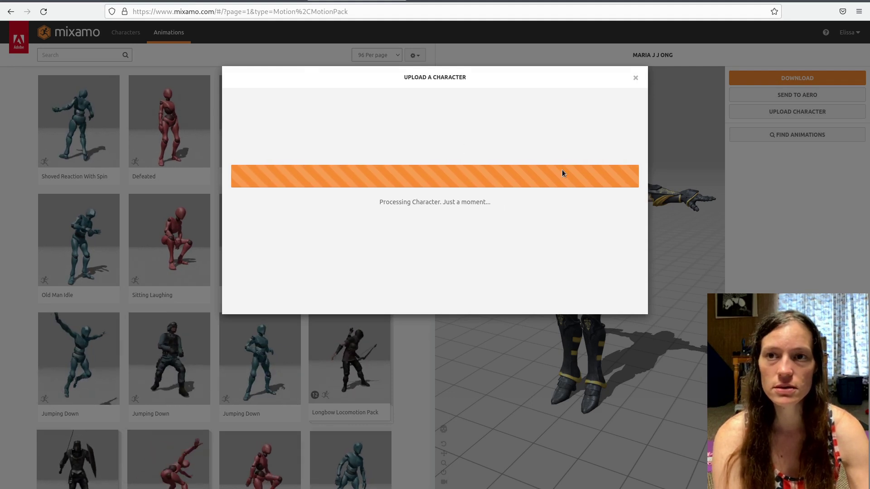
pyautogui.click(633, 326)
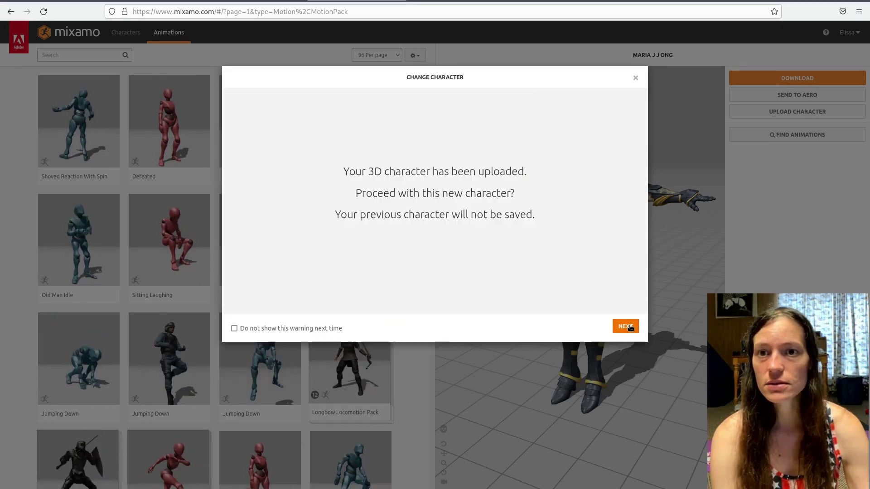
pyautogui.click(628, 327)
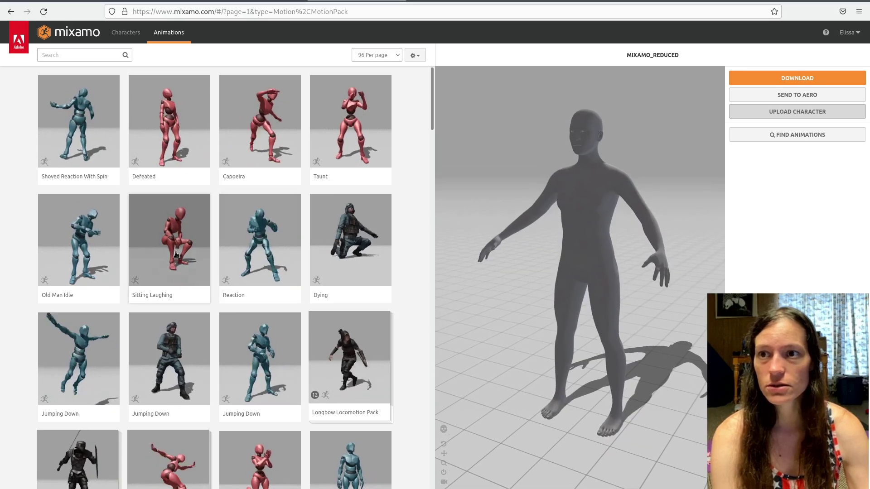
# - Preview Sitting Laughing and check its With Skin, FBX Binary download settings, then cancel
pyautogui.click(172, 254)
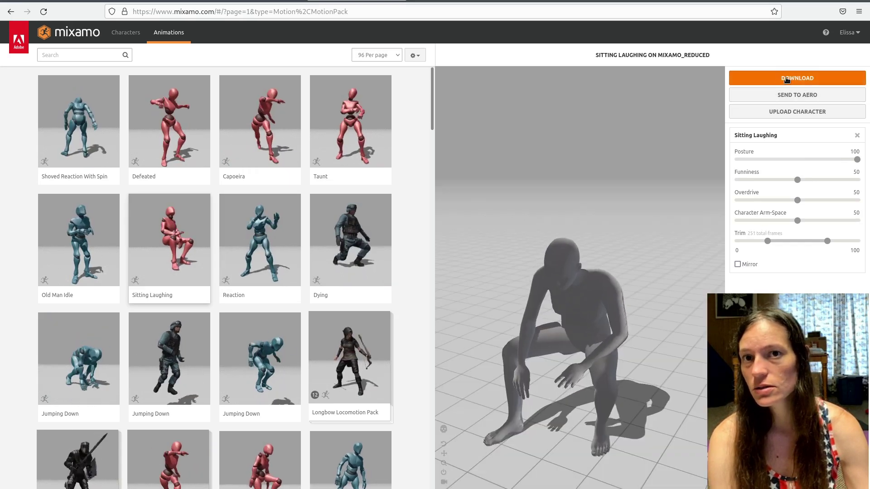
pyautogui.click(787, 79)
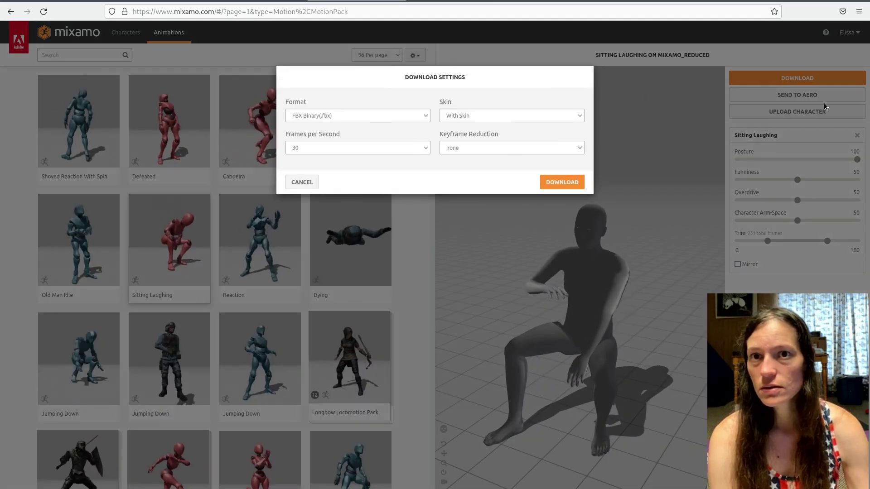
pyautogui.click(497, 119)
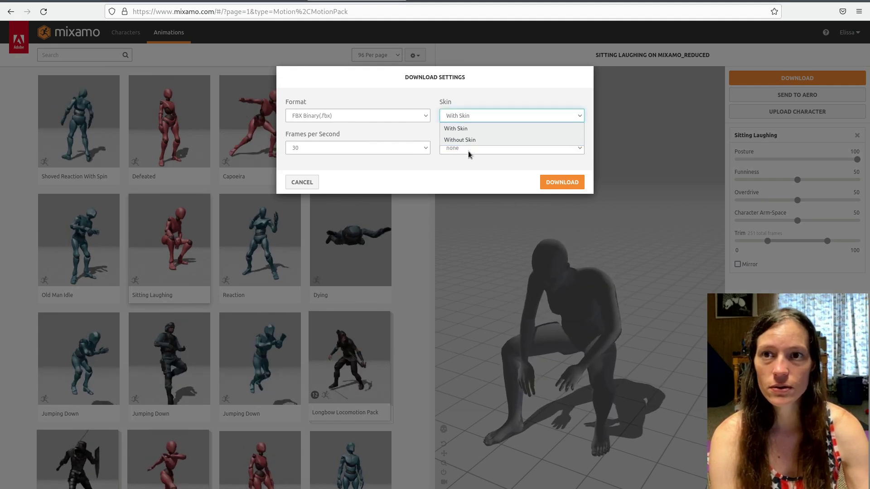
pyautogui.click(468, 132)
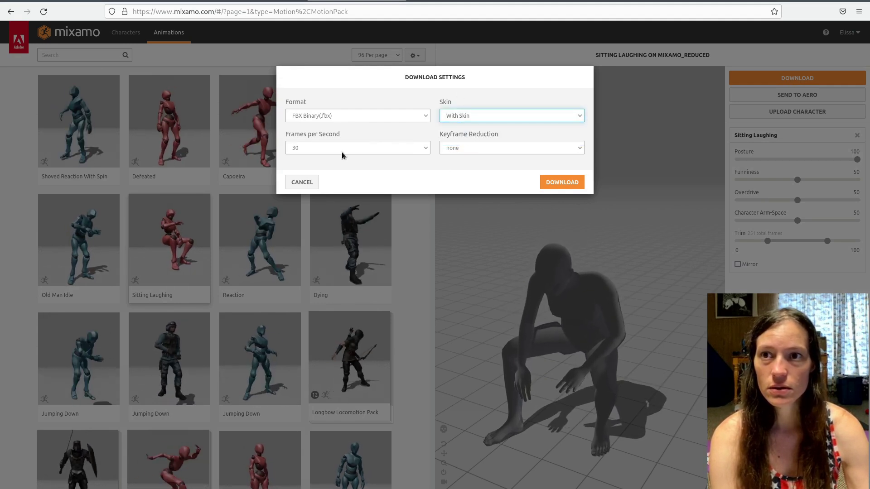
pyautogui.click(330, 118)
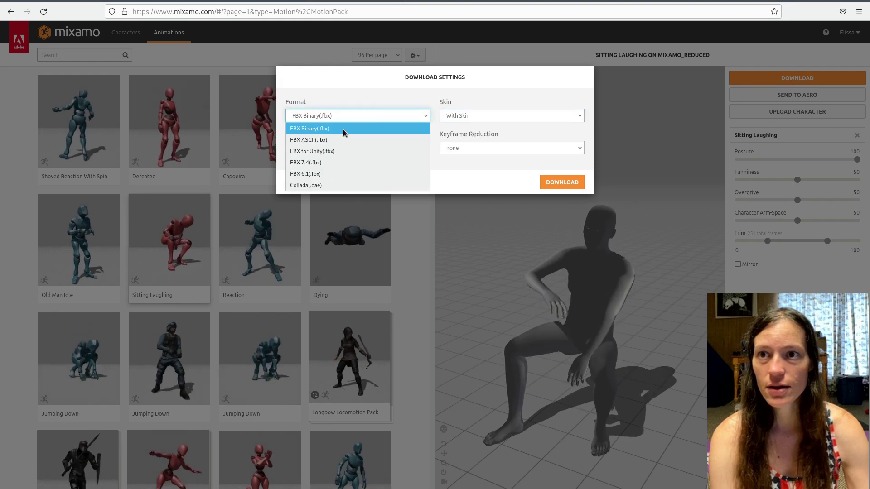
pyautogui.click(350, 115)
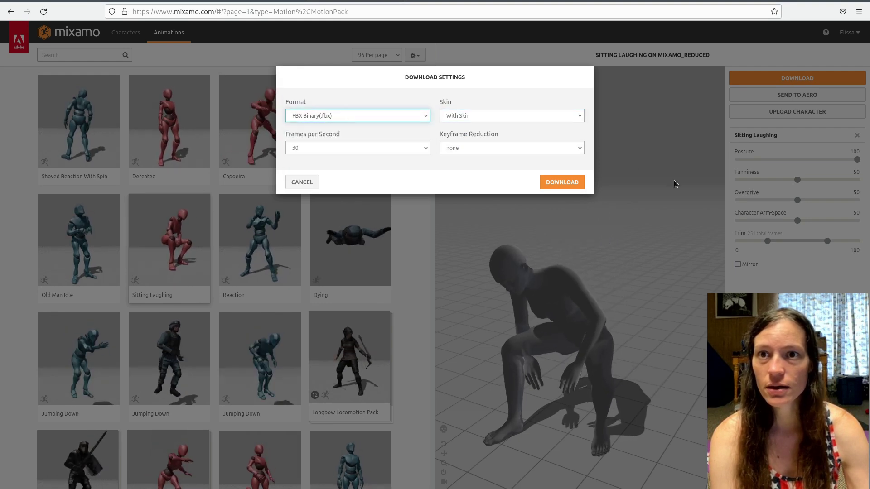
pyautogui.click(299, 181)
# - Download the Longbow Locomotion Pack as FBX Binary in Original Pose
pyautogui.scroll(-4, 164, 282)
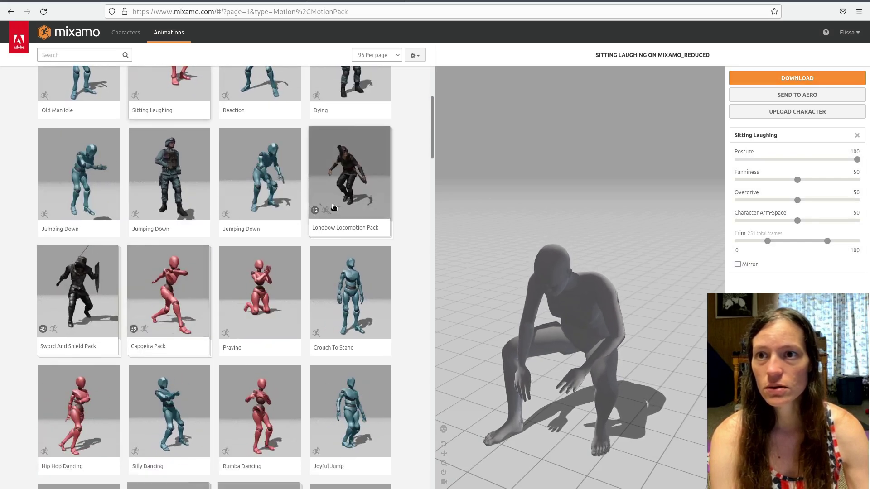
pyautogui.click(327, 215)
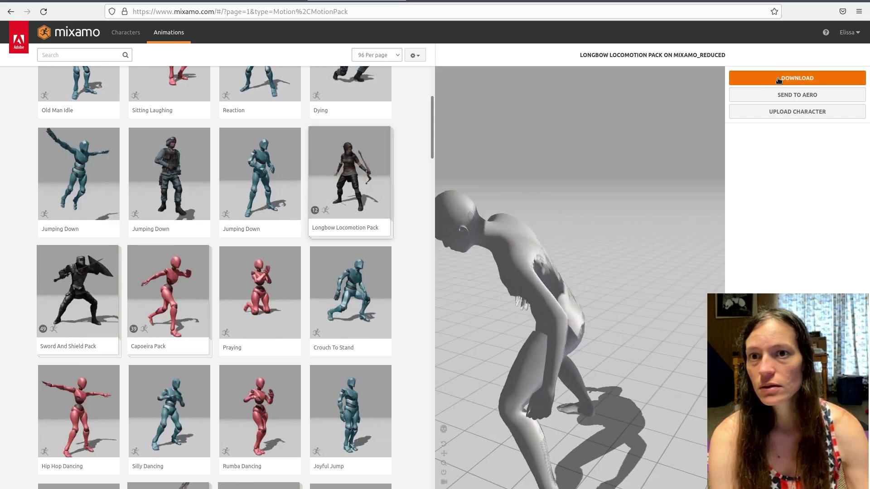
pyautogui.click(778, 80)
pyautogui.click(482, 116)
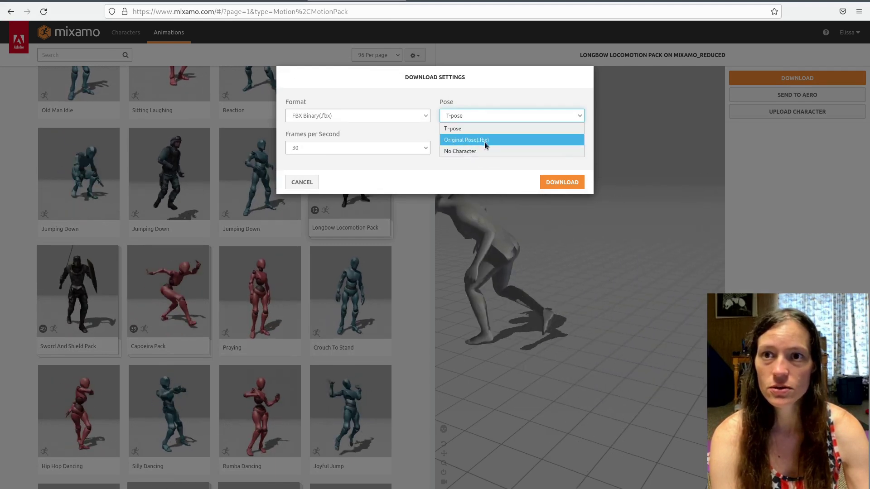
pyautogui.click(472, 140)
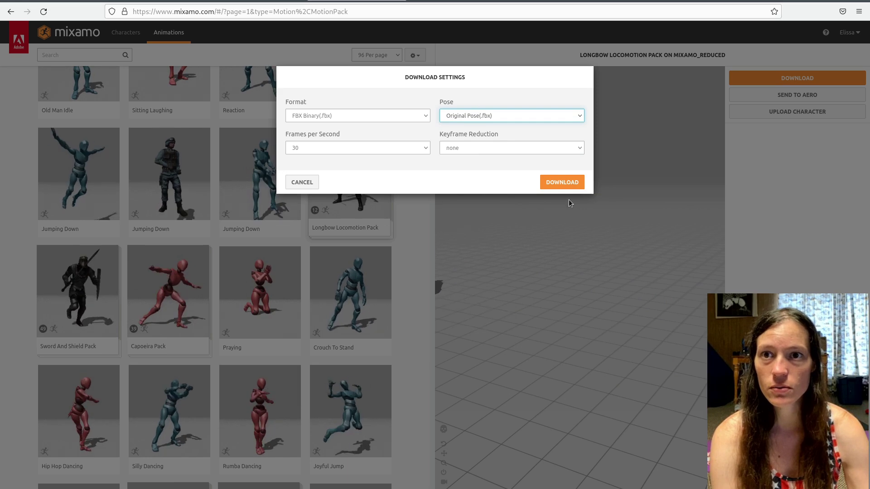
pyautogui.click(497, 113)
pyautogui.click(488, 139)
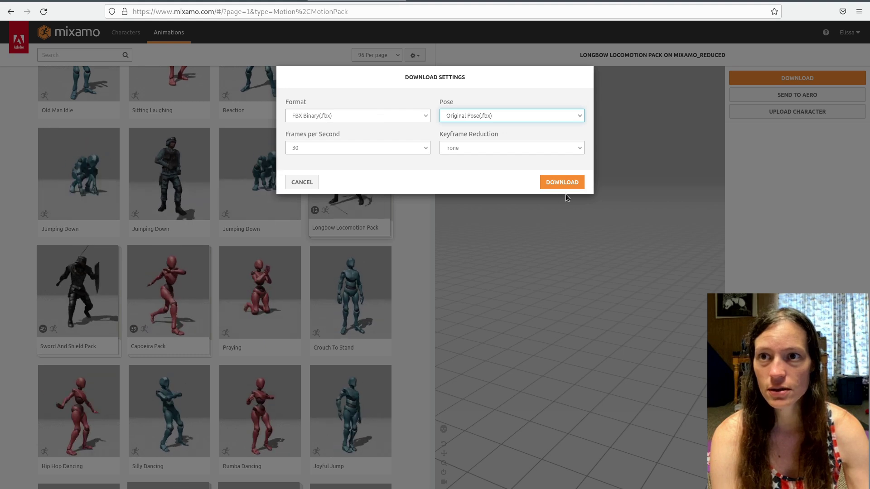
pyautogui.click(561, 183)
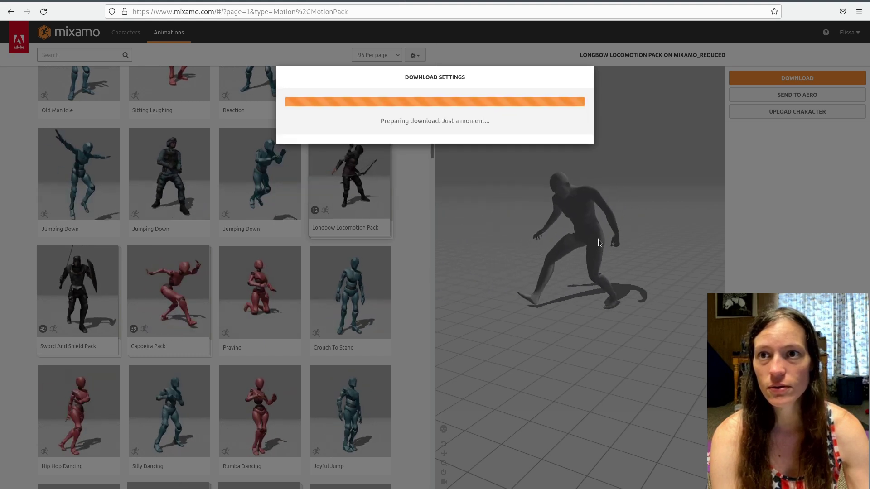